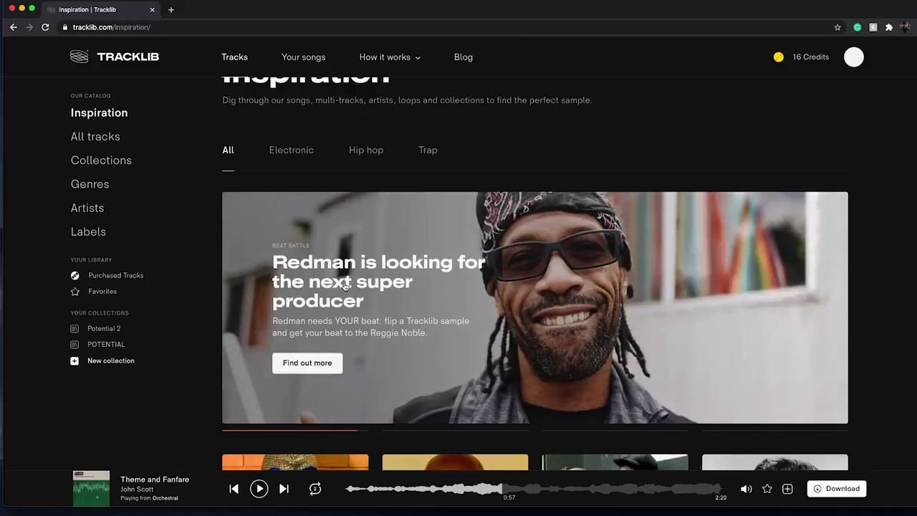
# Step: Step the Inspiration carousel back to the 'Honey-Drippin' Backbone of Hip-Hop' spotlight
pyautogui.click(270, 432)
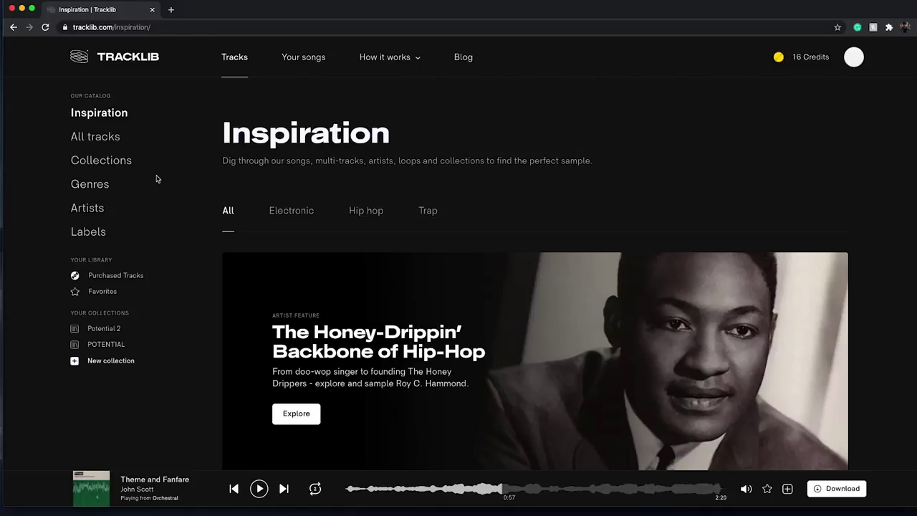
# Step: Move from All tracks through Collections to the Genres overview and scroll the genre list
pyautogui.click(115, 137)
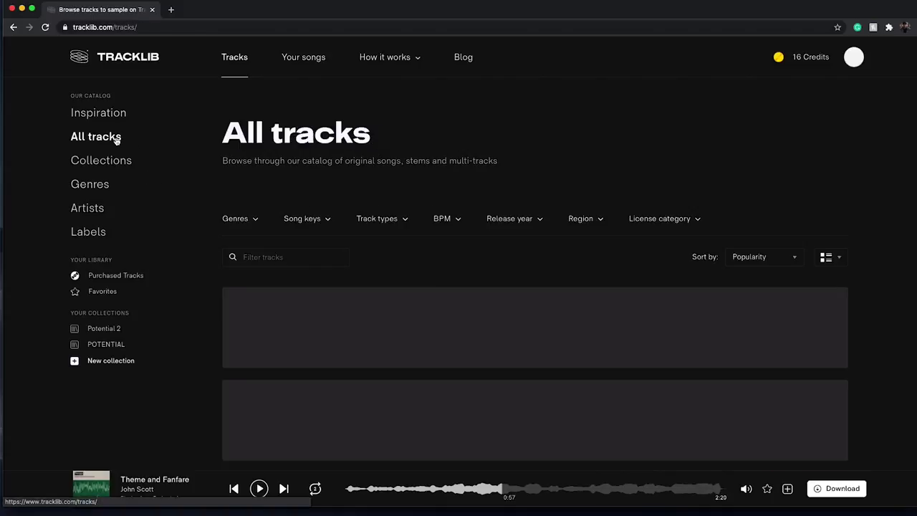
pyautogui.click(107, 162)
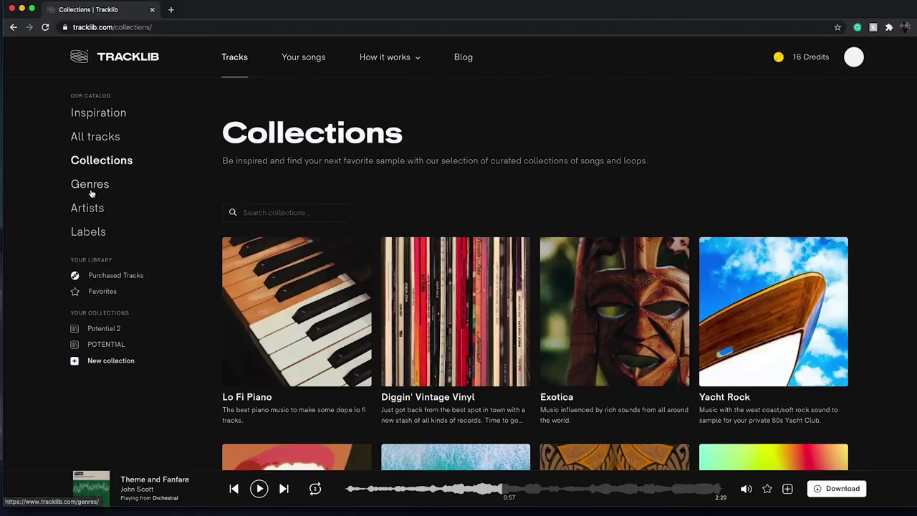
pyautogui.click(98, 187)
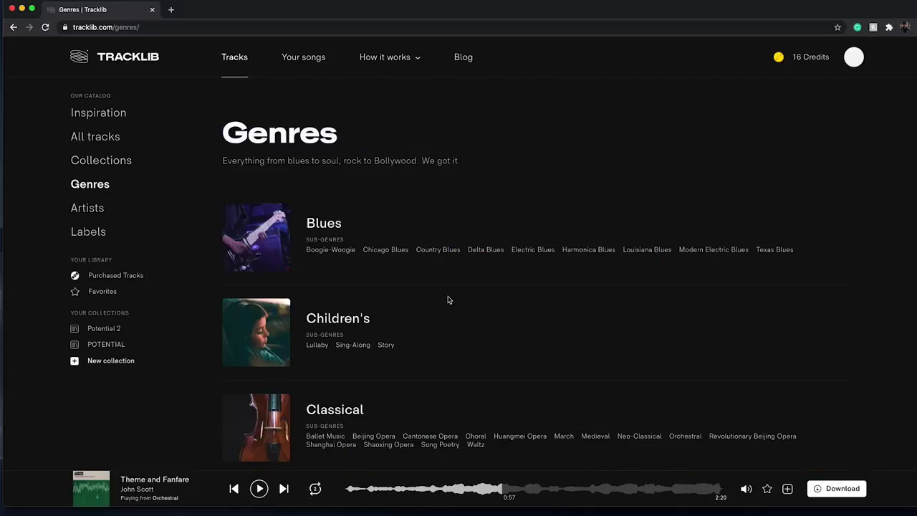
pyautogui.scroll(-3, 447, 300)
pyautogui.scroll(-5, 444, 304)
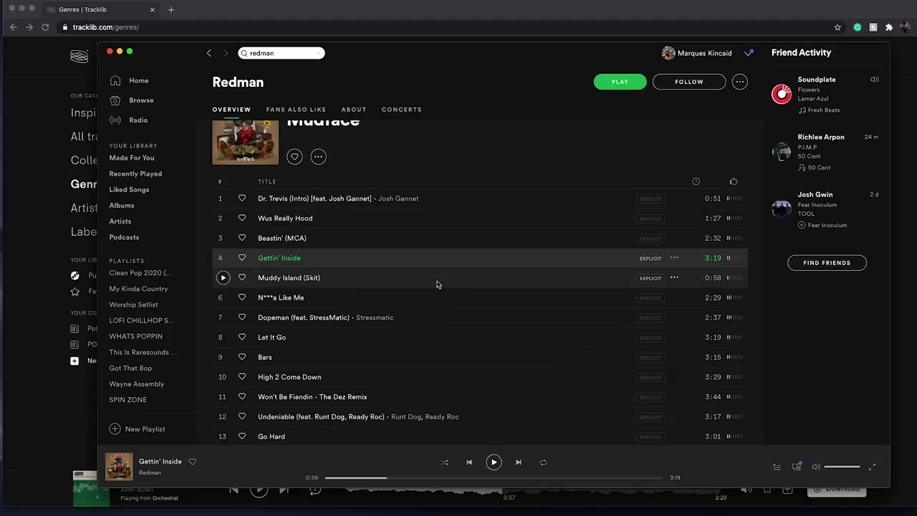
# Step: Scroll back up and close Spotify to return to the browser
pyautogui.scroll(2, 358, 260)
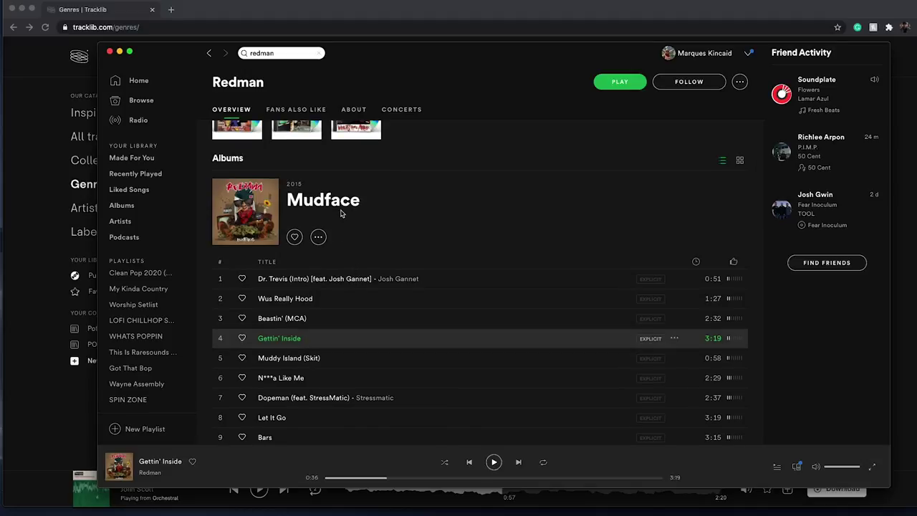
pyautogui.click(110, 52)
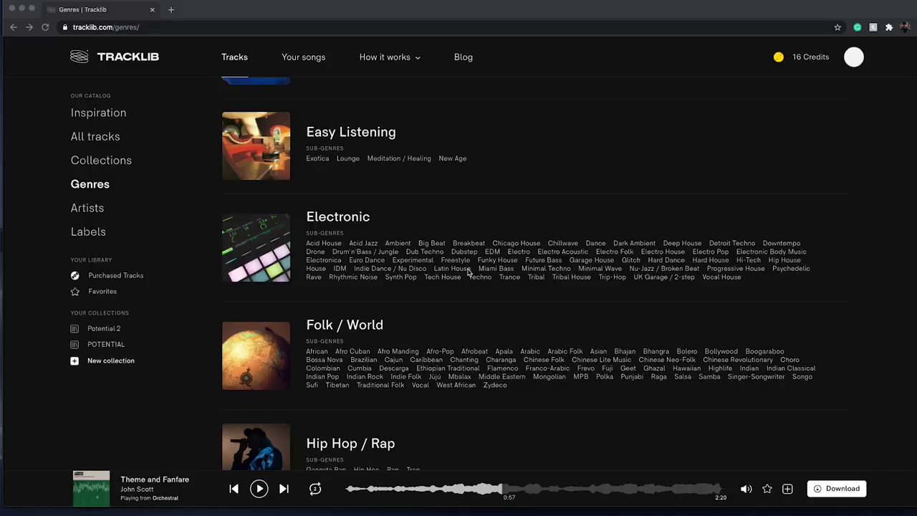
# Step: Scroll the Genres page, then bring up the Potential 2 collection and its three saved tracks
pyautogui.scroll(-2, 458, 266)
pyautogui.scroll(3, 442, 315)
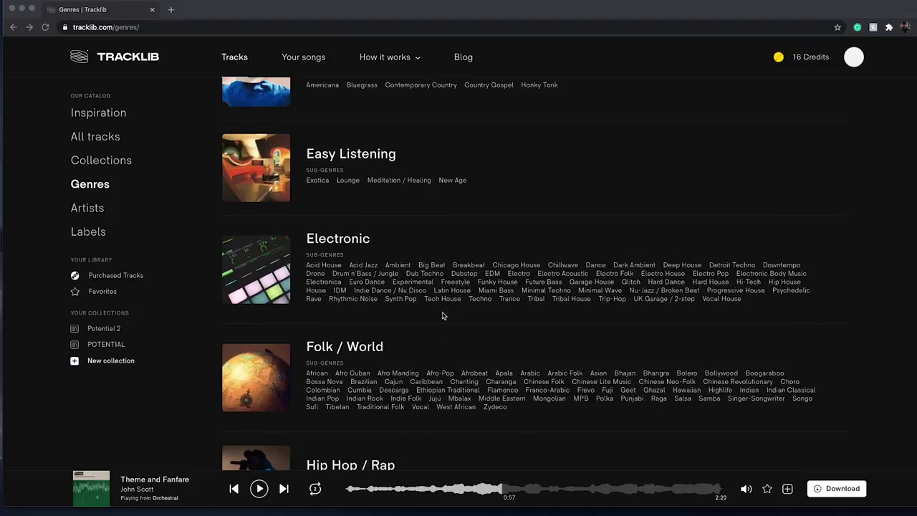
pyautogui.scroll(-5, 454, 296)
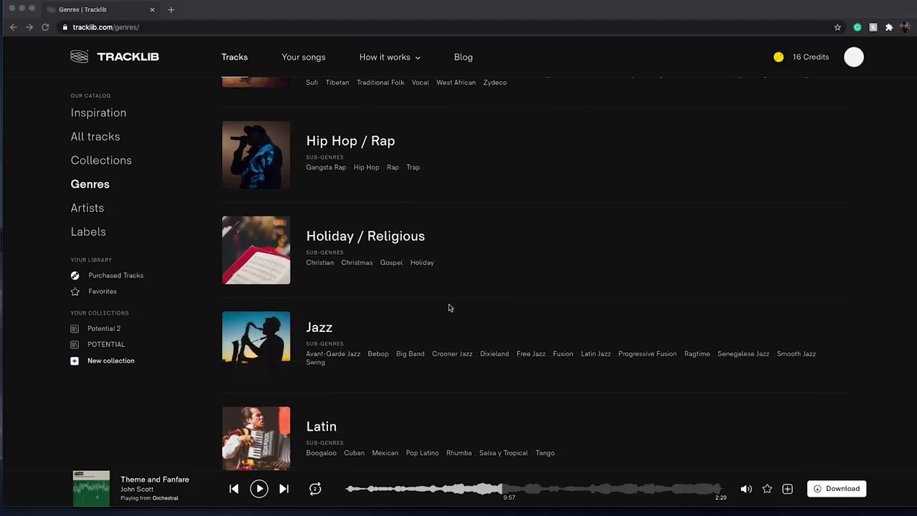
pyautogui.scroll(-2, 438, 306)
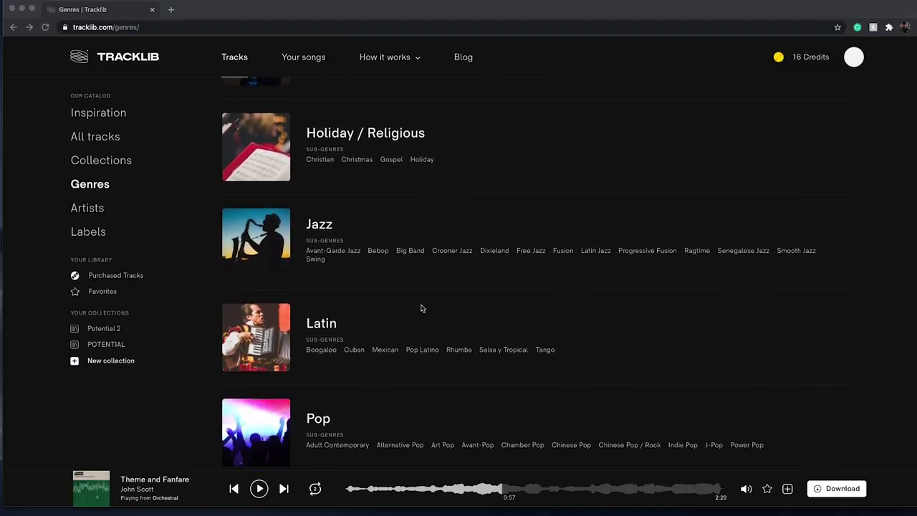
pyautogui.click(104, 329)
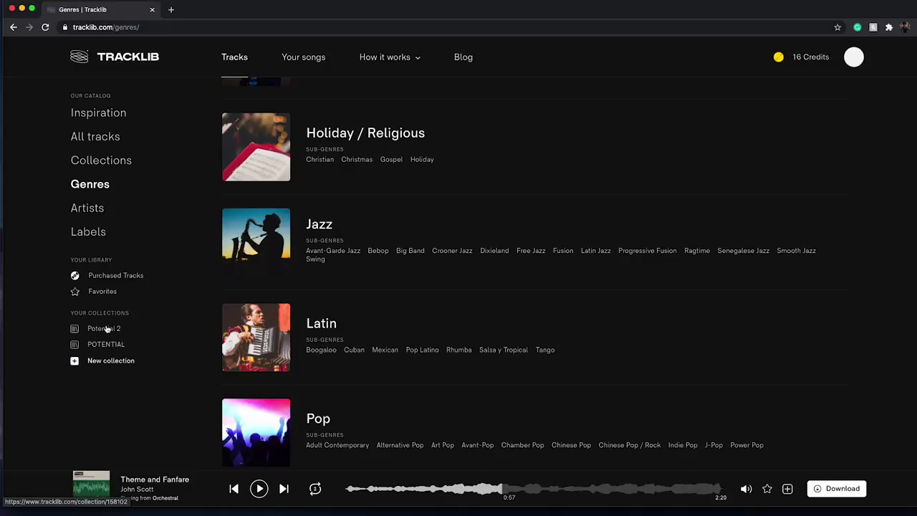
pyautogui.click(104, 330)
pyautogui.scroll(-5, 480, 311)
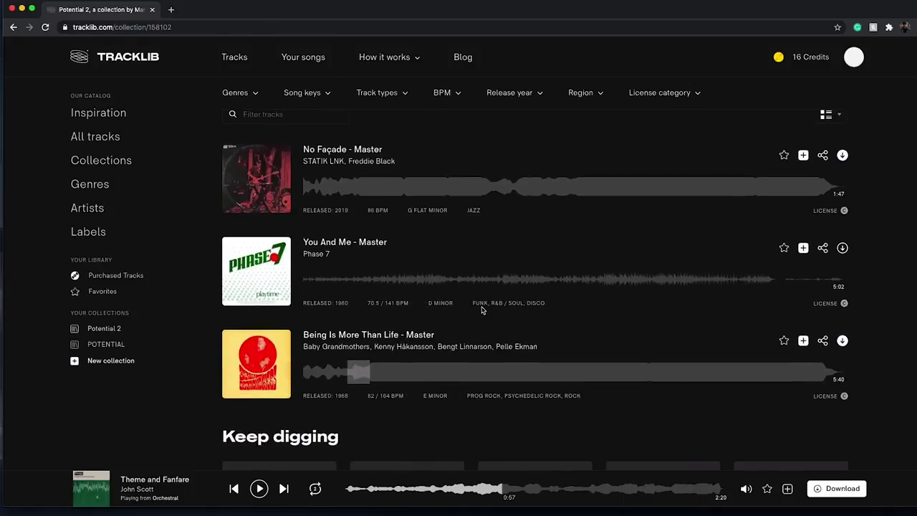
# Step: Browse the Favorites list of starred tracks such as Bittersweet and Jazz Face
pyautogui.click(109, 292)
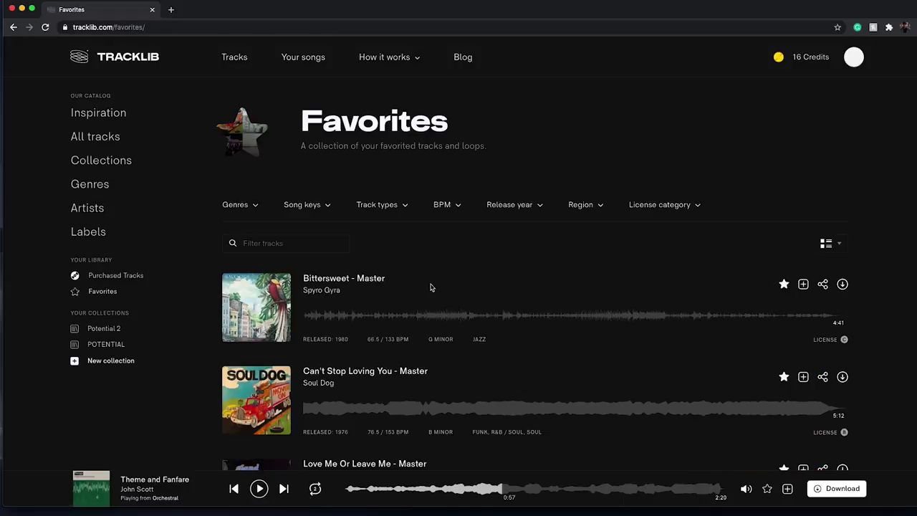
pyautogui.scroll(-2, 430, 287)
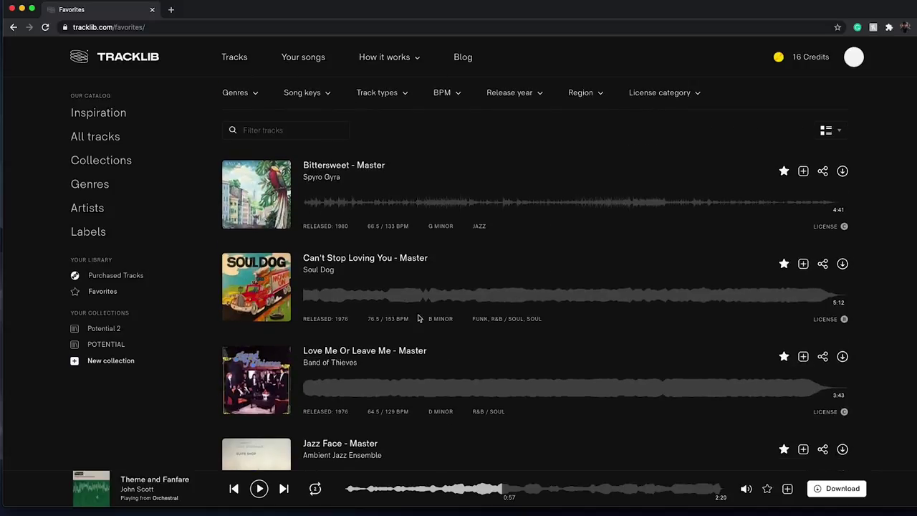
pyautogui.scroll(-1, 423, 319)
pyautogui.scroll(-1, 424, 321)
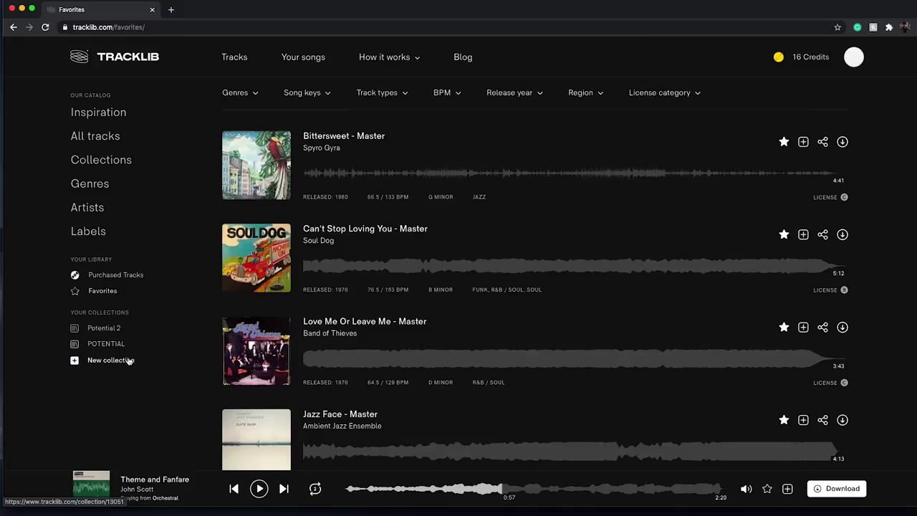
# Step: Go to the loaded track's page, then browse the Genres overview
pyautogui.click(144, 484)
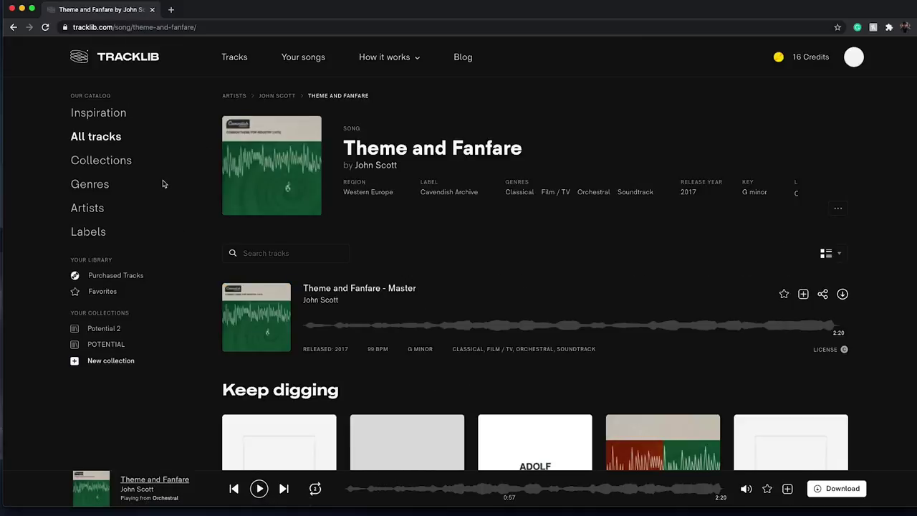
pyautogui.click(79, 184)
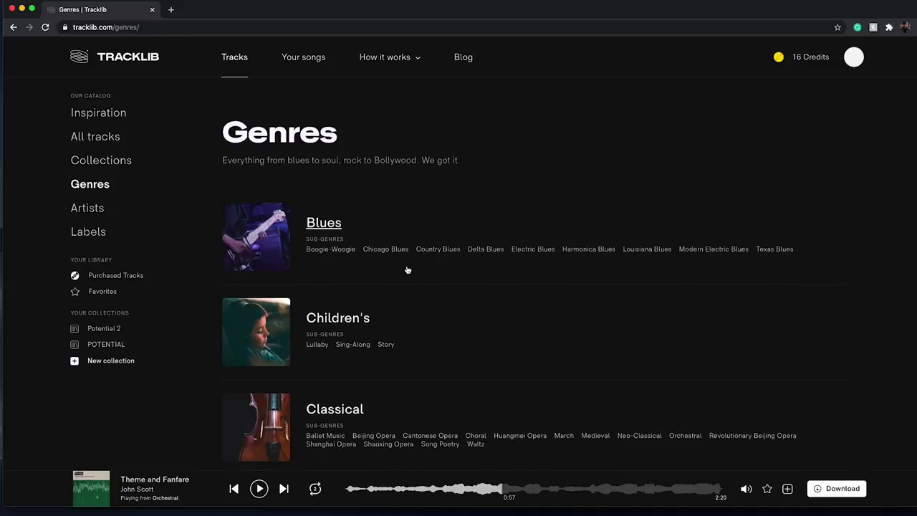
pyautogui.scroll(-10, 407, 266)
pyautogui.scroll(3, 406, 269)
pyautogui.scroll(2, 406, 269)
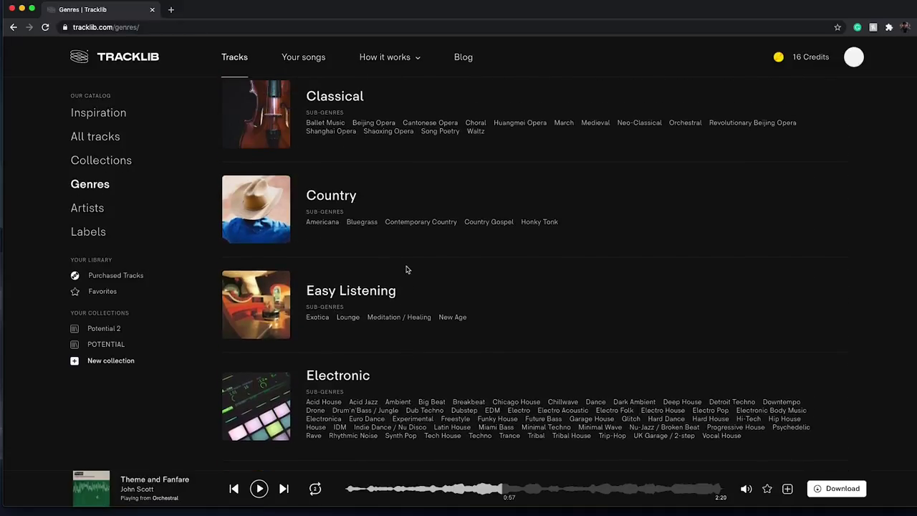
pyautogui.scroll(-10, 401, 272)
pyautogui.scroll(-6, 394, 277)
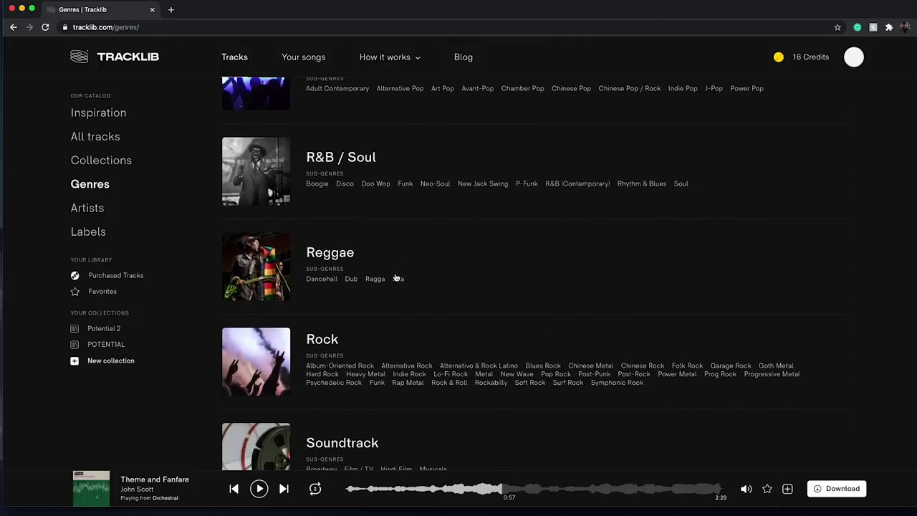
pyautogui.scroll(10, 462, 332)
pyautogui.scroll(4, 459, 332)
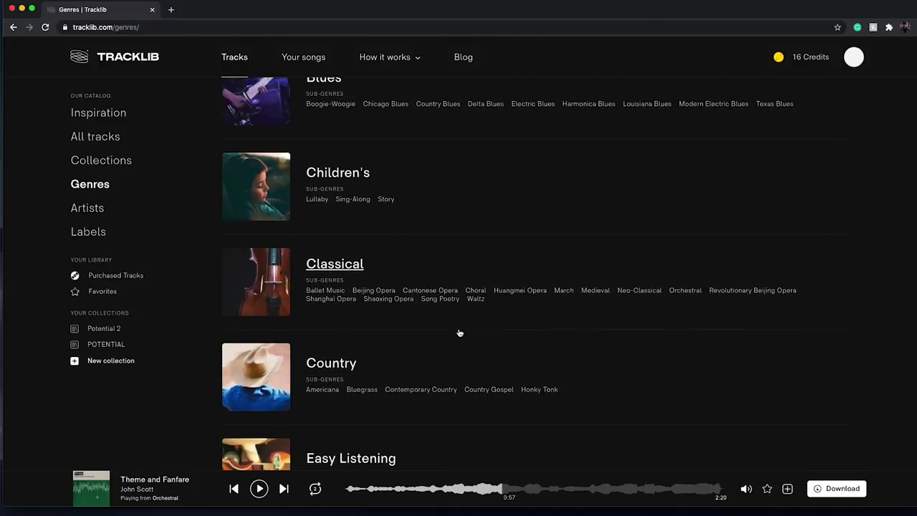
# Step: Go through the Classical genre listing to John Scott's Theme and Fanfare song page
pyautogui.click(352, 266)
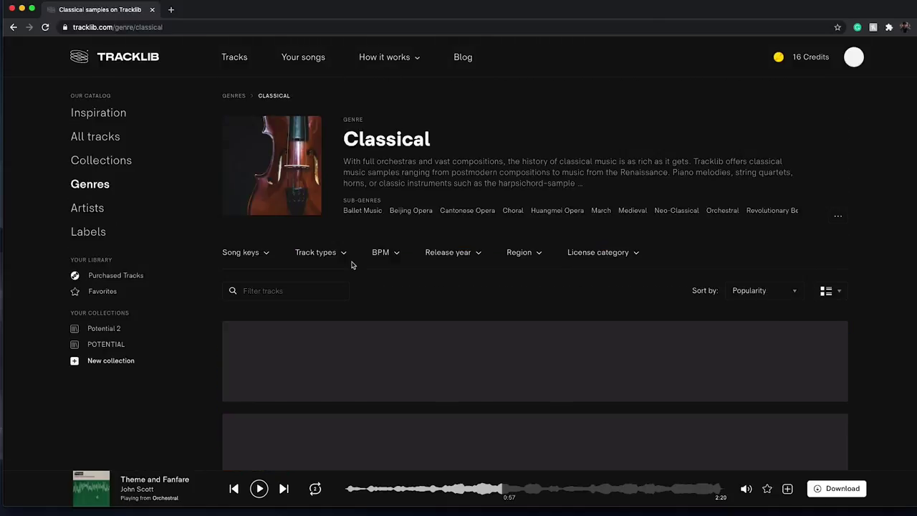
pyautogui.scroll(-6, 410, 321)
pyautogui.scroll(-9, 411, 320)
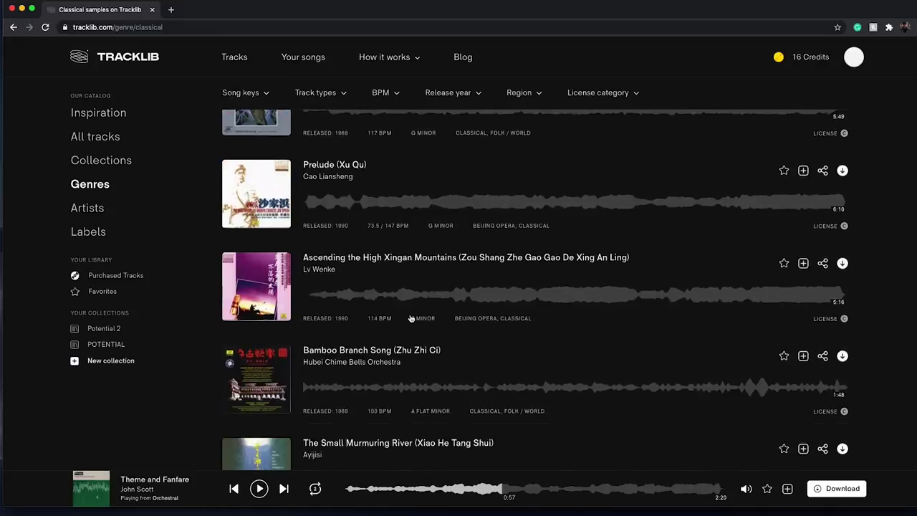
pyautogui.click(152, 482)
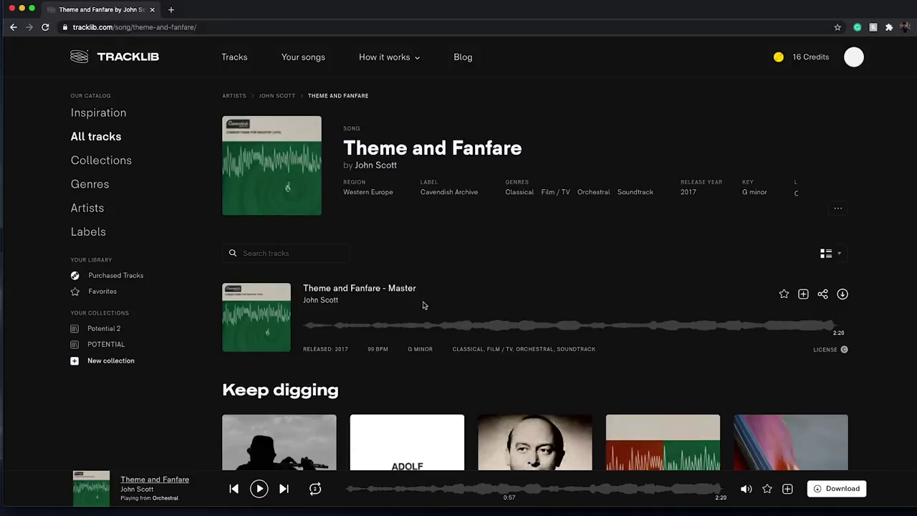
# Step: Start Theme and Fanfare playing, then mute the player volume
pyautogui.click(255, 318)
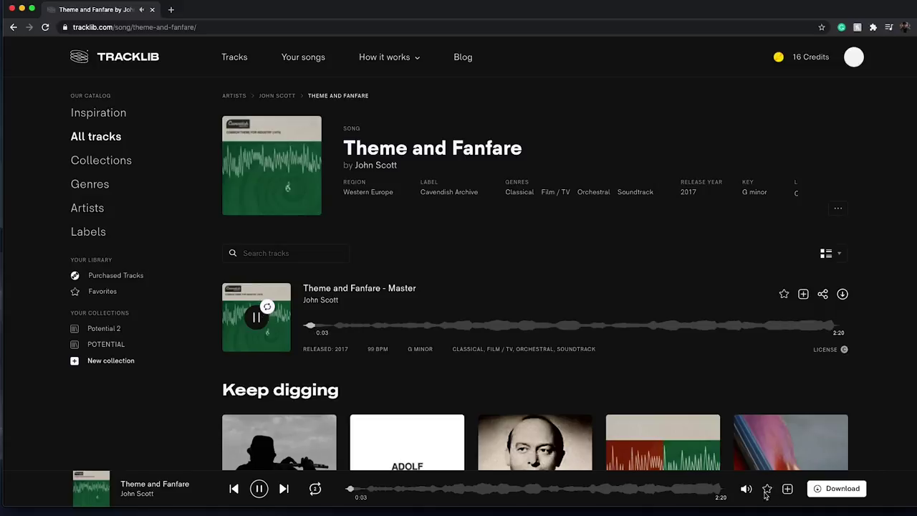
pyautogui.moveTo(746, 488)
pyautogui.click(749, 380)
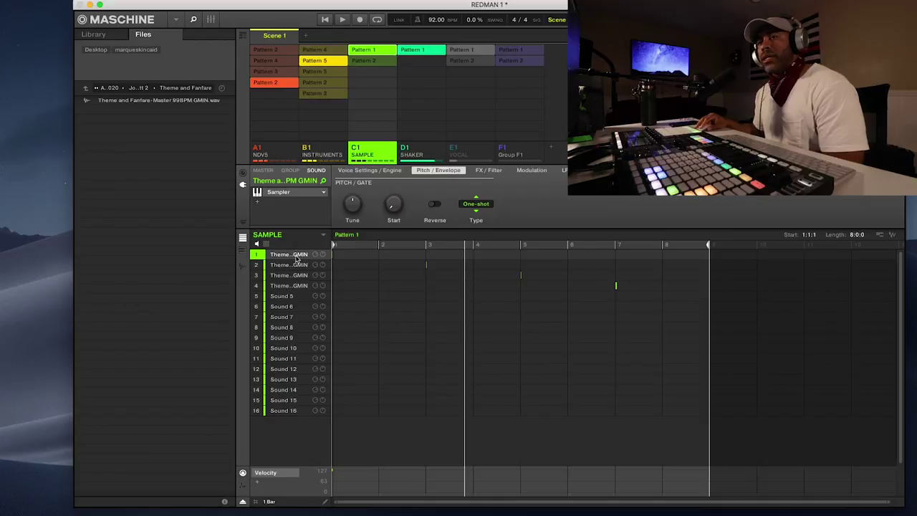
# Step: Show the sample's waveform editor and zoom out to see pad 4's chop
pyautogui.click(242, 267)
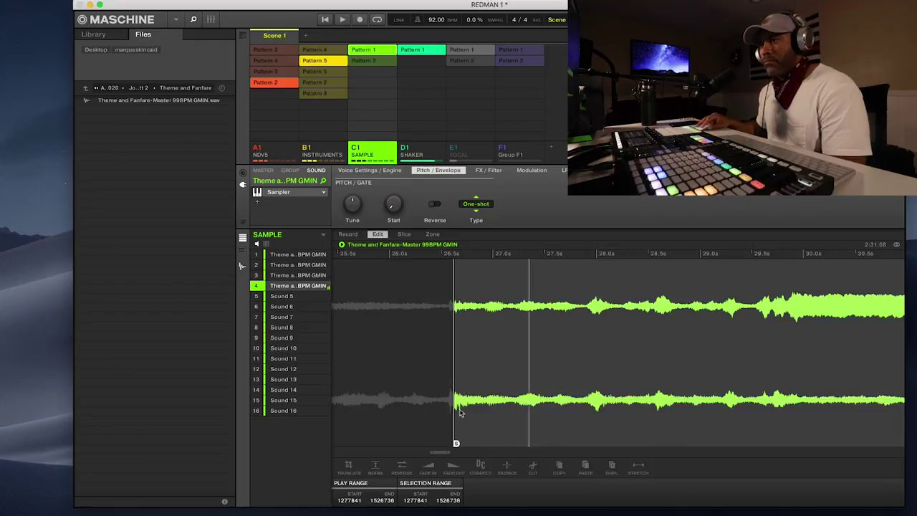
pyautogui.moveTo(501, 451); pyautogui.dragTo(477, 454)
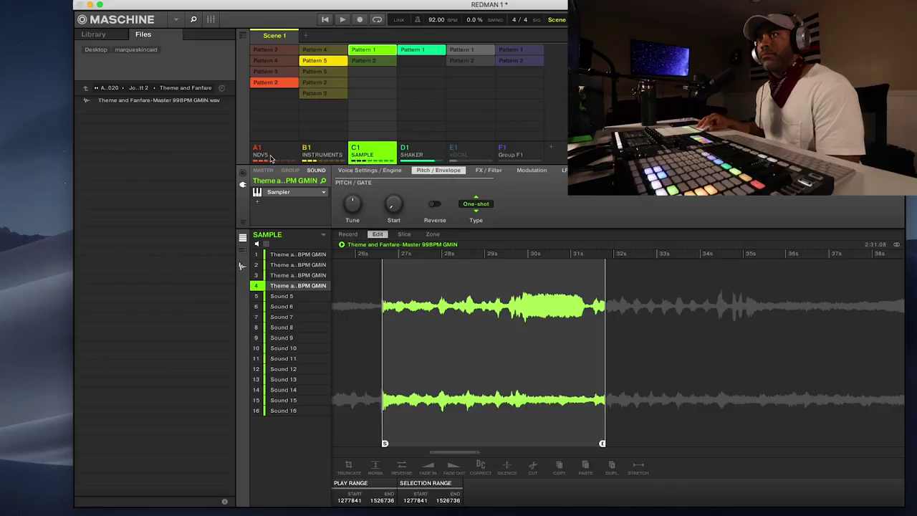
# Step: Select the NDV5 drum group and create a new empty Pattern 5
pyautogui.click(286, 150)
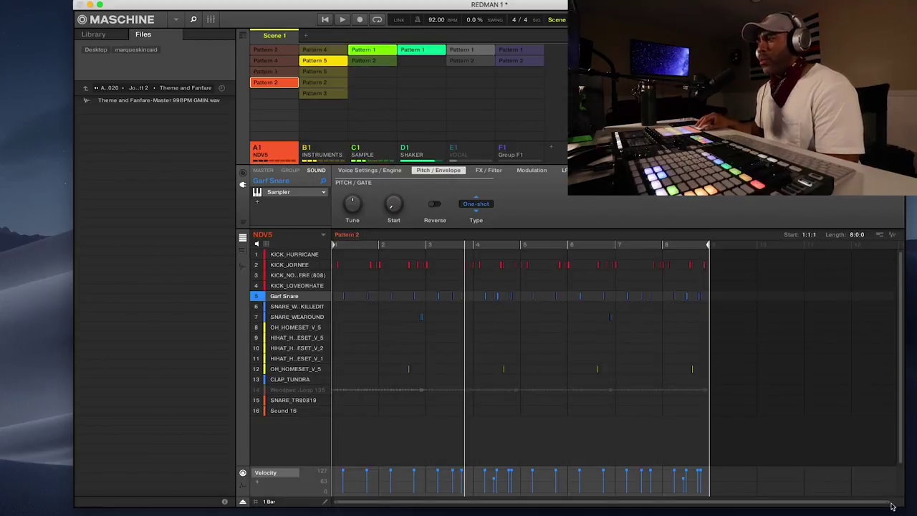
pyautogui.moveTo(892, 506); pyautogui.dragTo(732, 512)
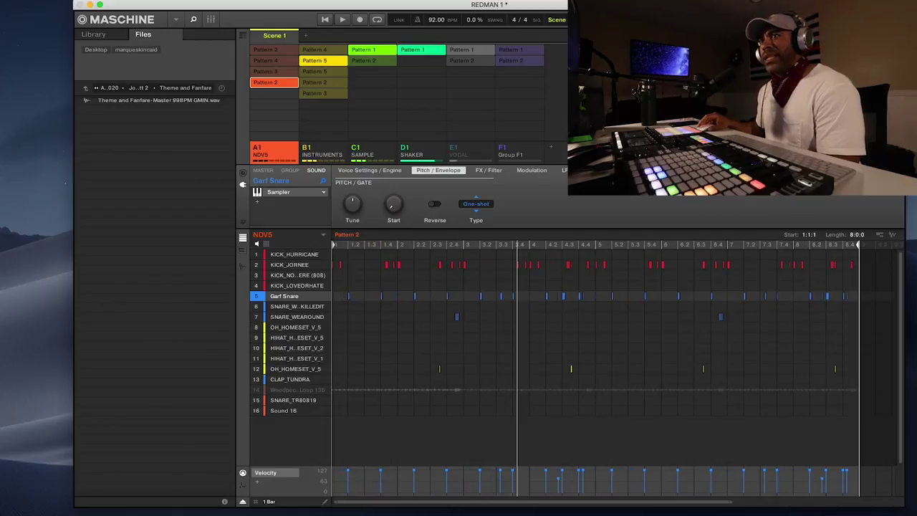
pyautogui.click(269, 94)
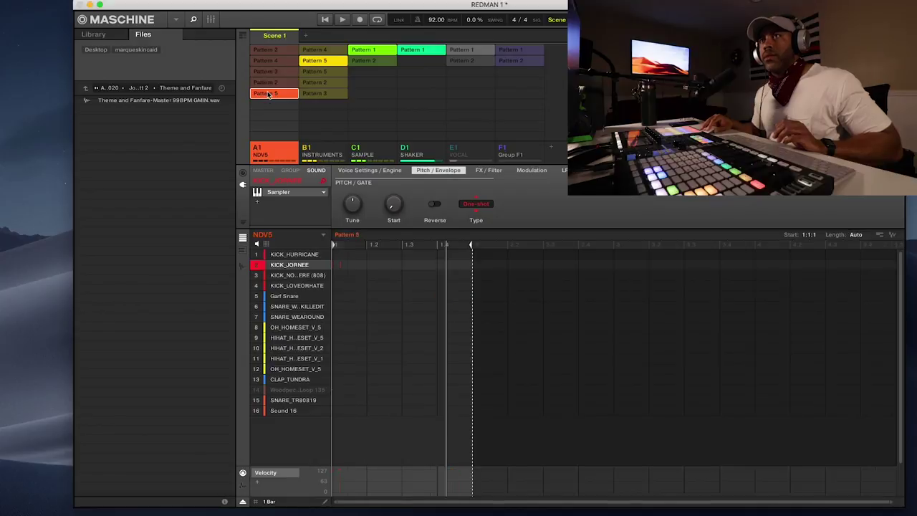
# Step: Mute the Instruments, Shaker, Vocal and empty F1 groups
pyautogui.click(312, 150)
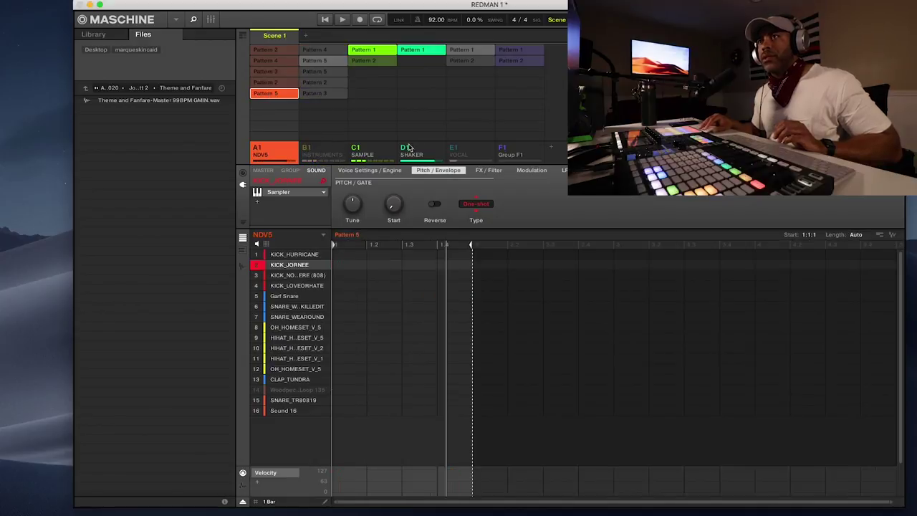
pyautogui.click(408, 151)
pyautogui.click(456, 150)
pyautogui.click(505, 148)
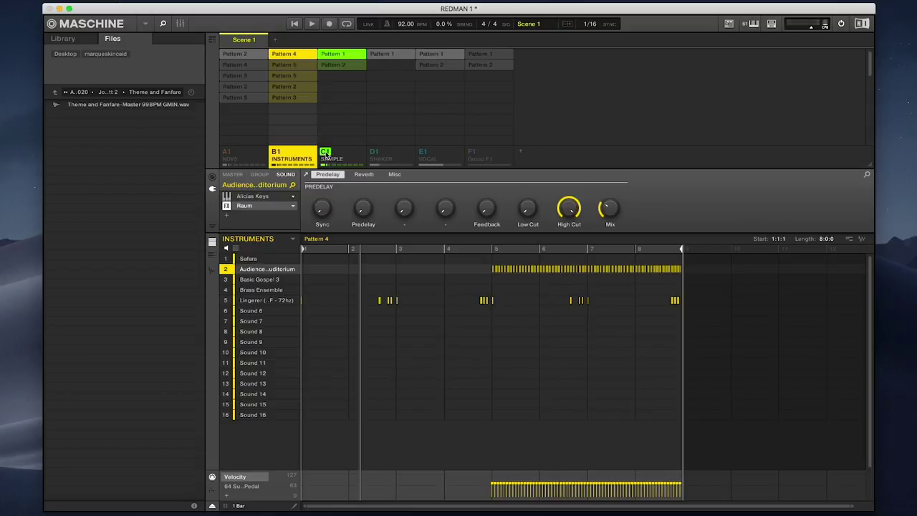
# Step: Start playback from the beginning of the project
pyautogui.press('space')
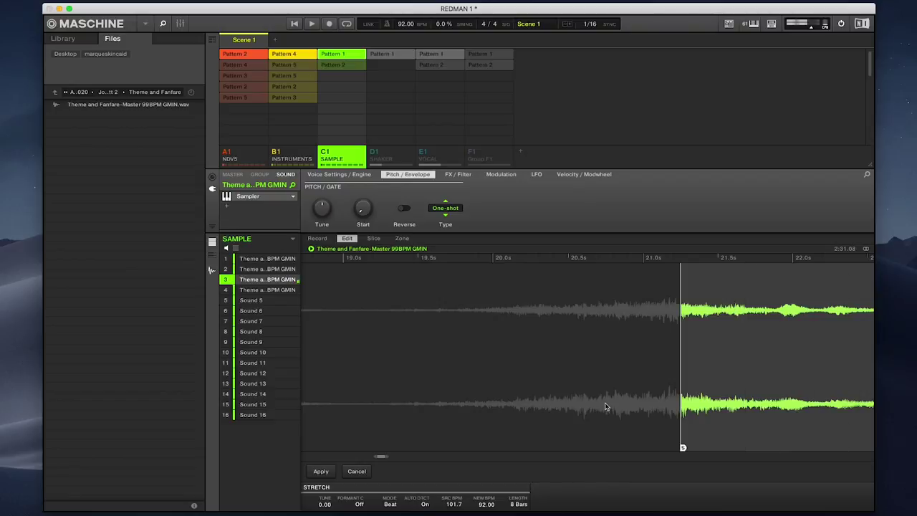
# Step: Step to the fourth sample chop, then show the Instruments group's Pattern 4 keys notes
pyautogui.press('Down')
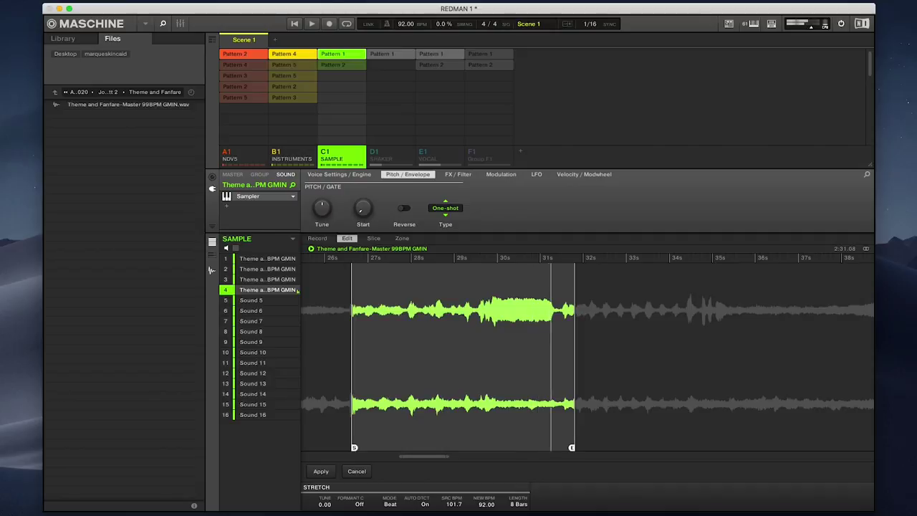
pyautogui.click(284, 158)
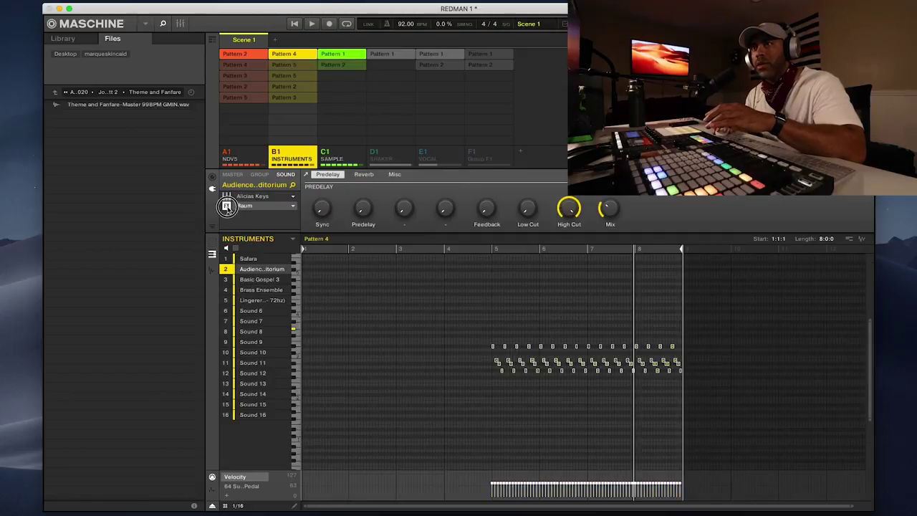
# Step: Transpose all keys chord notes higher, play from bar 5, and re-enable the Raum reverb
pyautogui.moveTo(459, 323); pyautogui.dragTo(570, 308)
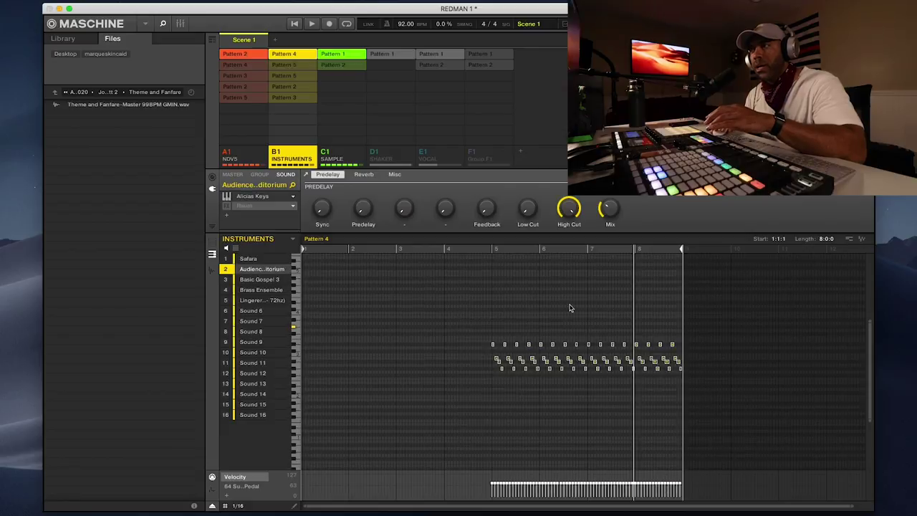
pyautogui.press('super+a')
pyautogui.click(493, 345)
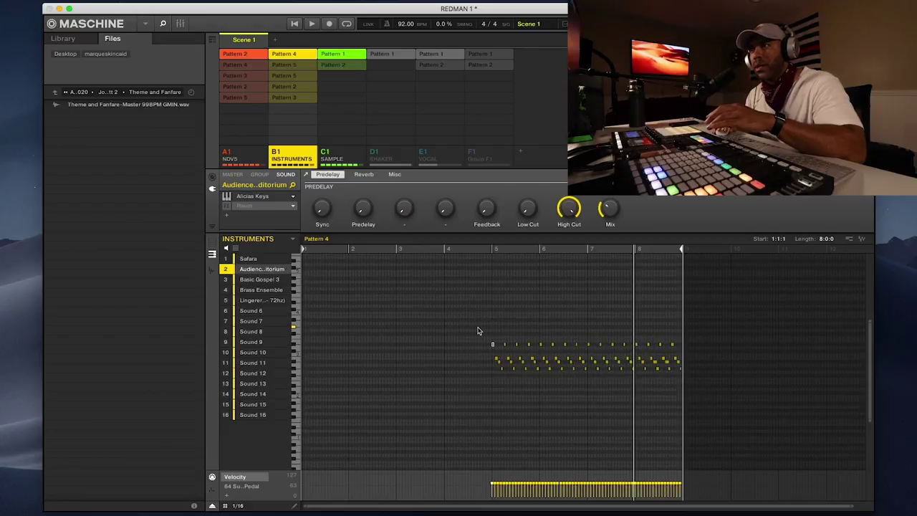
pyautogui.moveTo(478, 331); pyautogui.dragTo(739, 399)
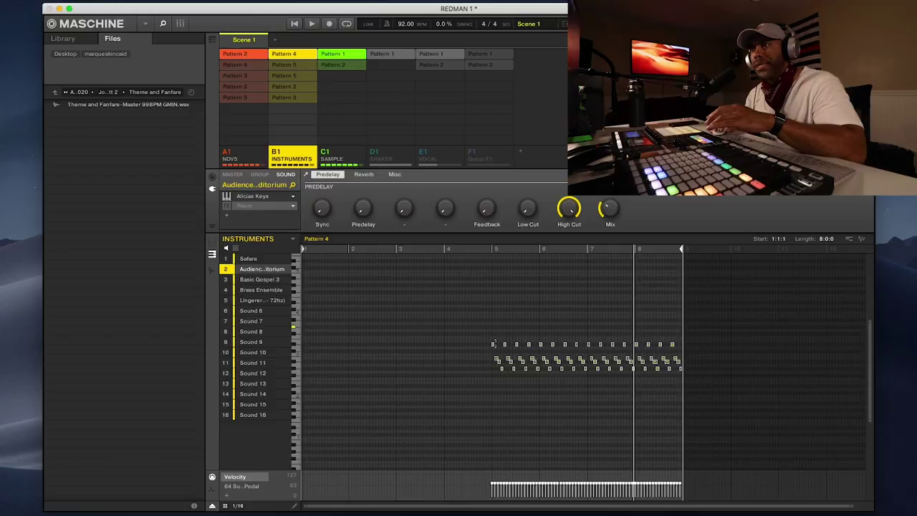
pyautogui.moveTo(493, 347); pyautogui.dragTo(493, 304)
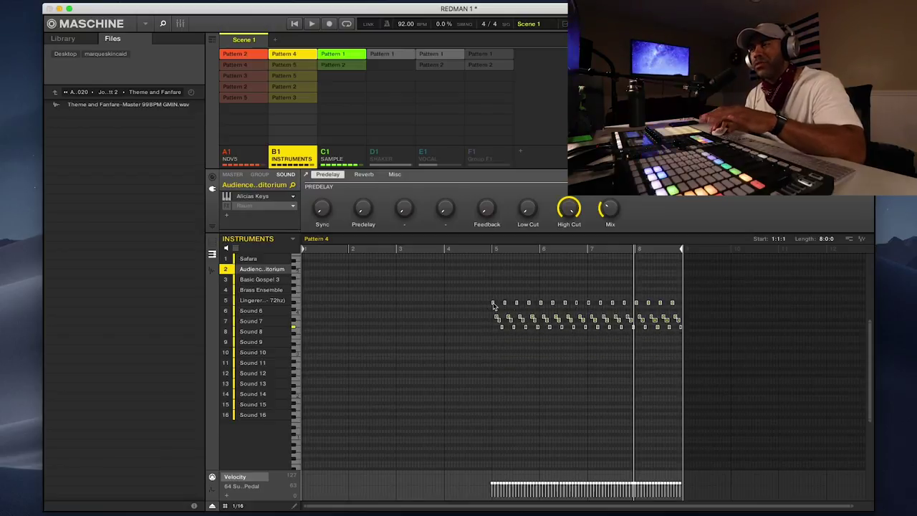
pyautogui.click(492, 249)
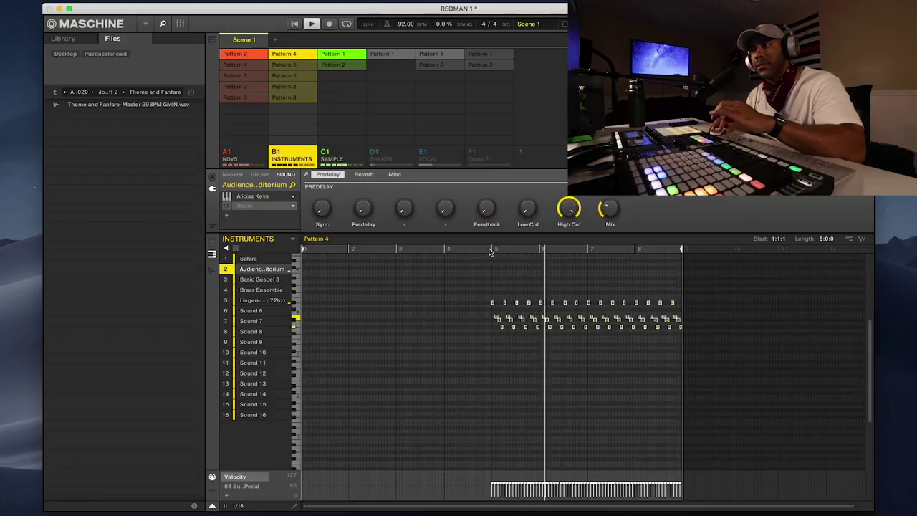
pyautogui.click(227, 206)
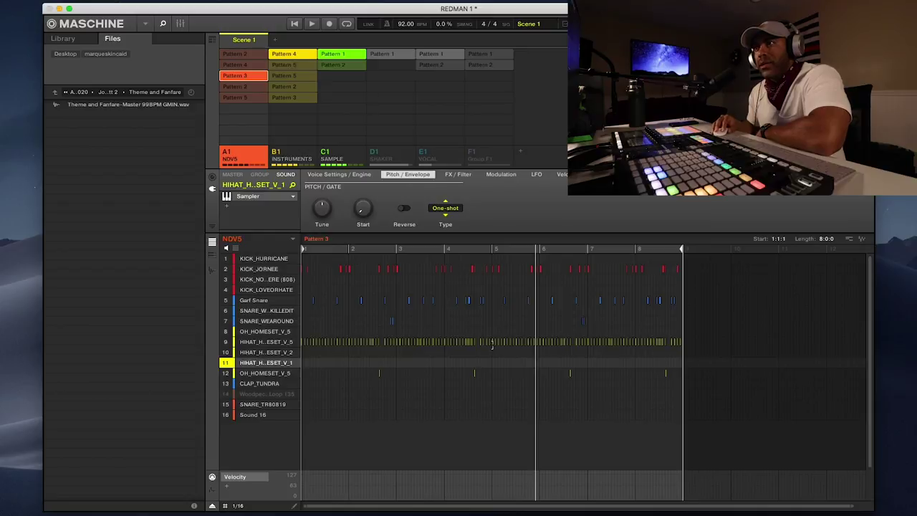
# Step: Select hi-hat sound 9 in the drums' Pattern 3
pyautogui.click(327, 343)
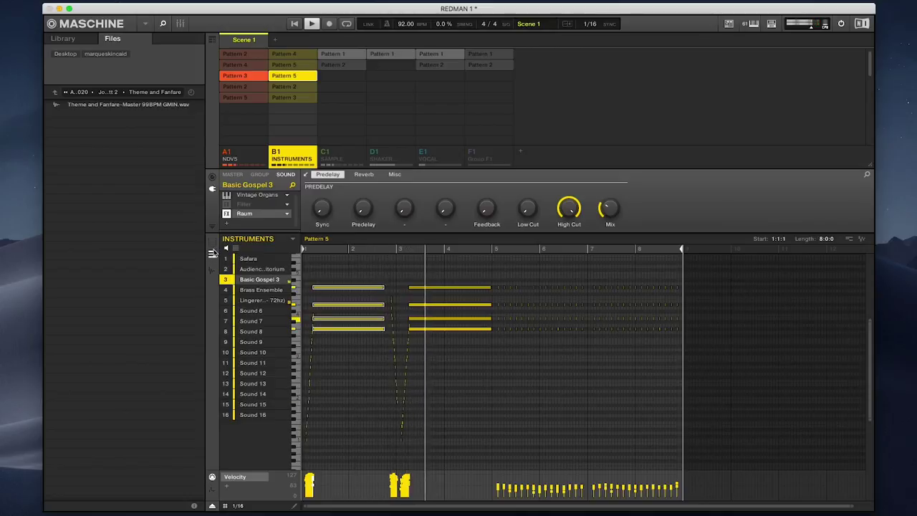
# Step: Switch the pattern editor to one row per sound and solo Basic Gospel 3
pyautogui.click(212, 242)
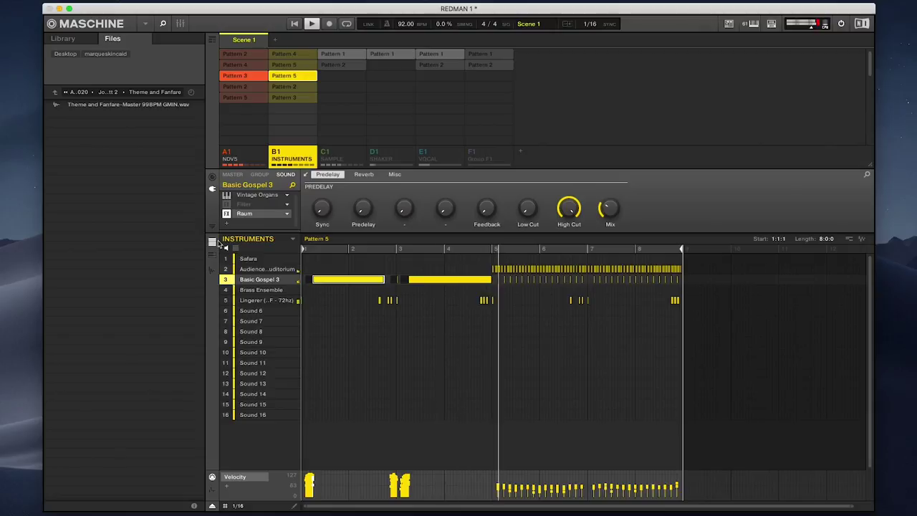
pyautogui.click(284, 279)
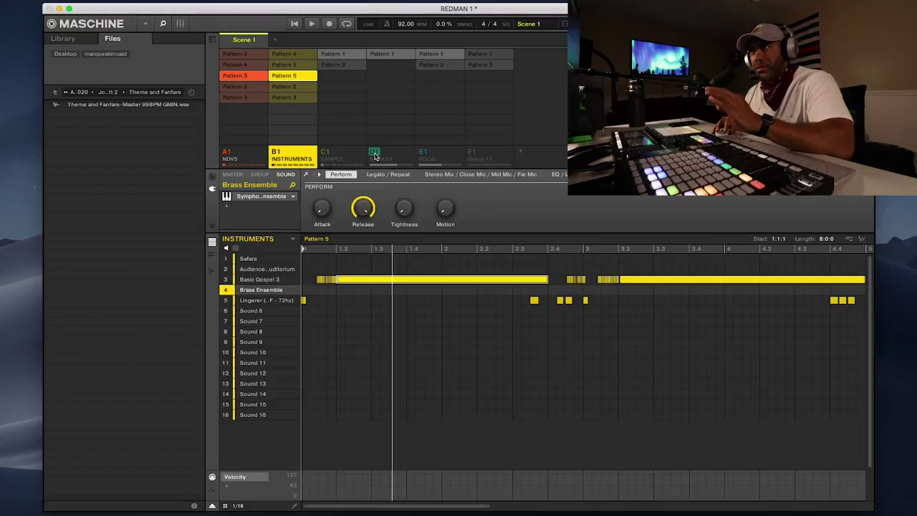
# Step: Open the drums' Pattern 2, unmute sound 14's loop, mute the Instruments group and play
pyautogui.click(255, 87)
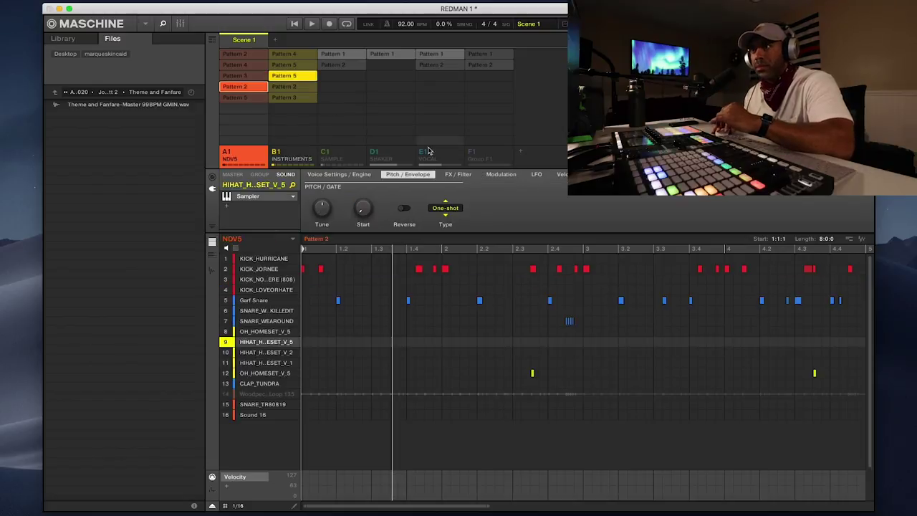
pyautogui.click(228, 396)
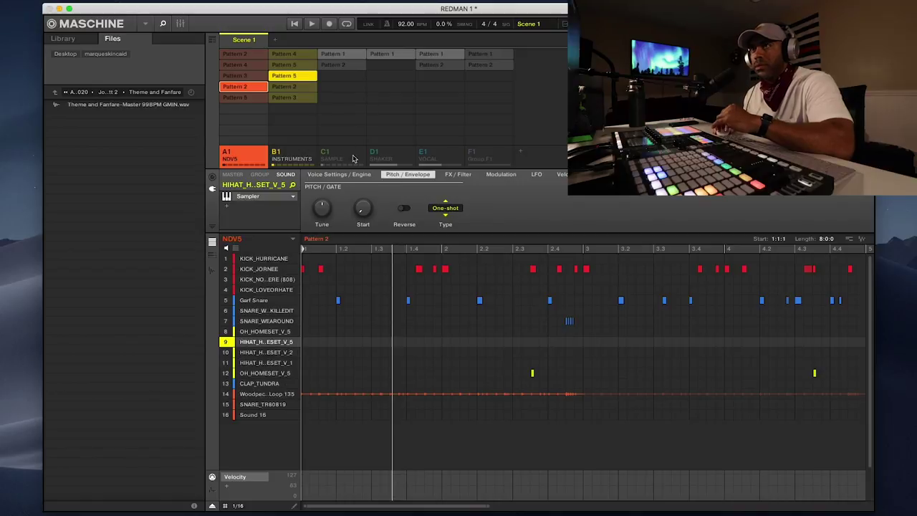
pyautogui.click(278, 152)
pyautogui.press('space')
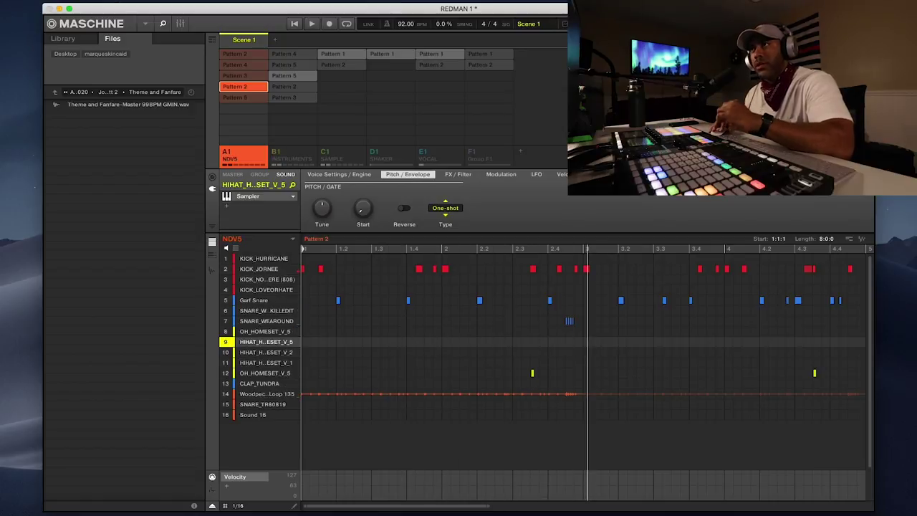
# Step: Bring in the unmuted Shaker group's Pattern 1, then return to the Instruments group
pyautogui.click(387, 55)
pyautogui.click(373, 156)
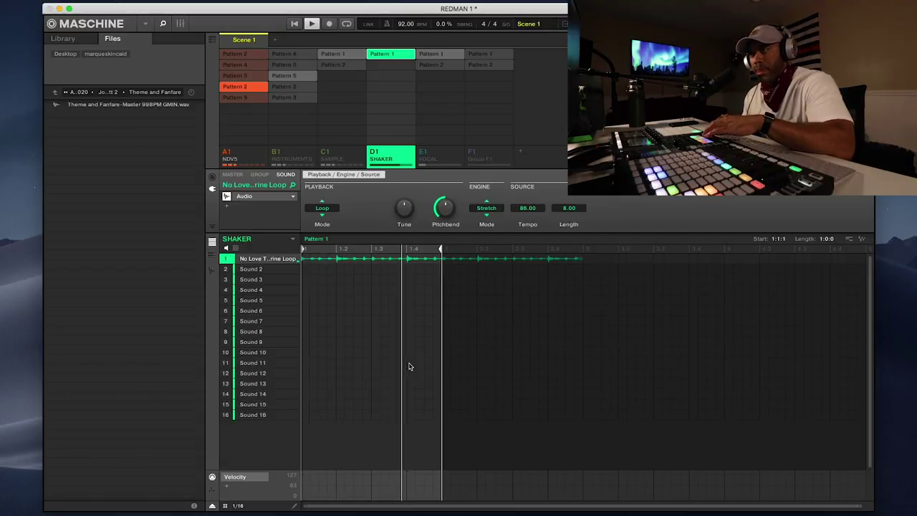
pyautogui.click(275, 154)
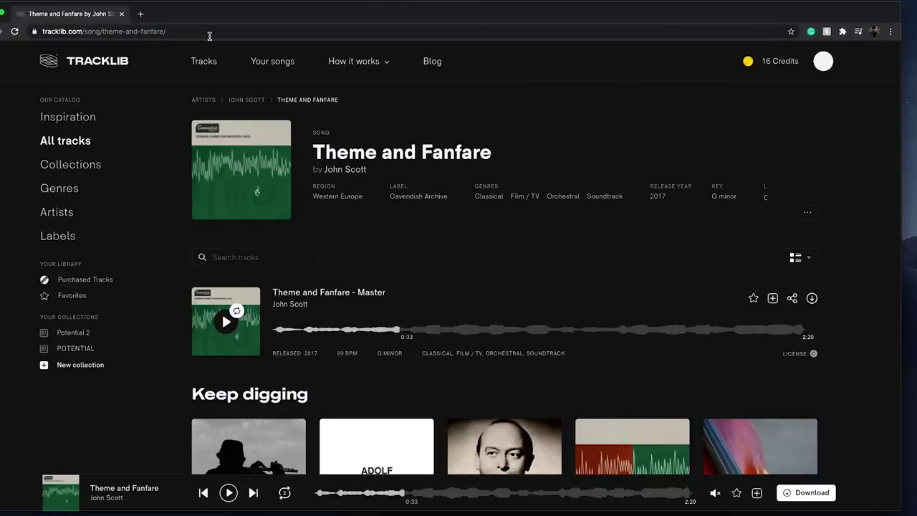
# Step: Open a new browser tab and load voclr.it
pyautogui.click(166, 31)
pyautogui.click(141, 14)
pyautogui.click(154, 29)
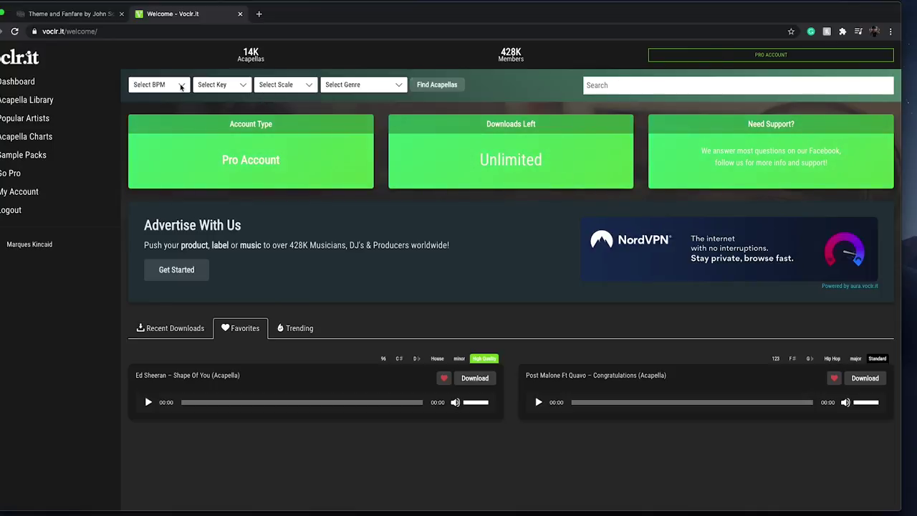
# Step: Check the BPM, Key, Scale and Genre filter options in the acapella library
pyautogui.click(181, 87)
pyautogui.click(181, 86)
pyautogui.click(240, 86)
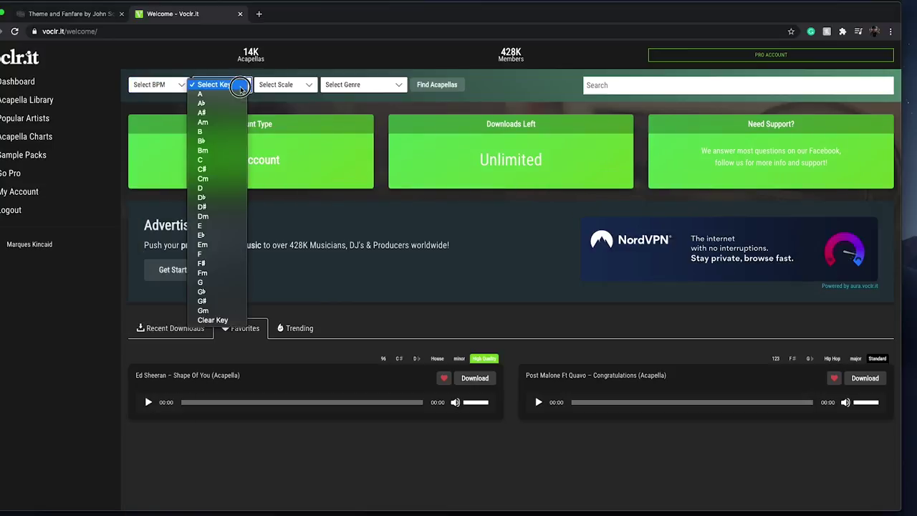
pyautogui.click(303, 81)
pyautogui.click(297, 89)
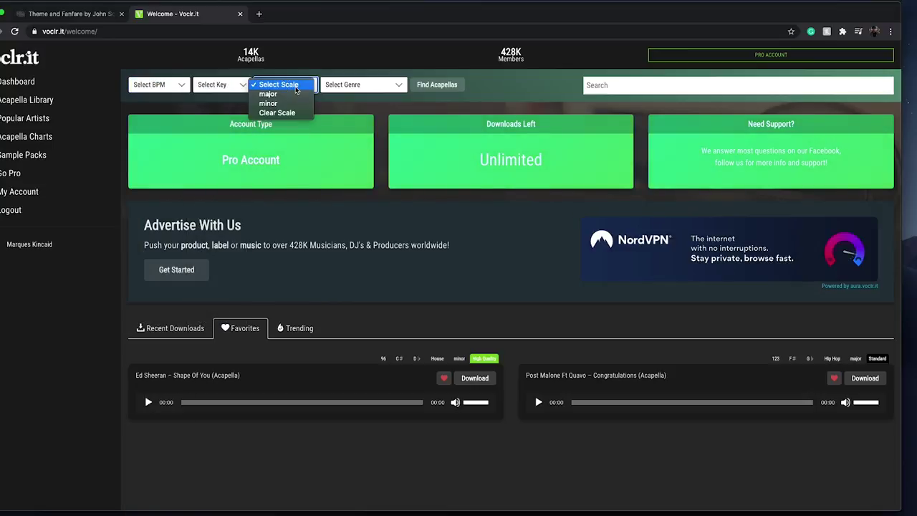
pyautogui.click(346, 69)
pyautogui.click(372, 84)
pyautogui.click(386, 65)
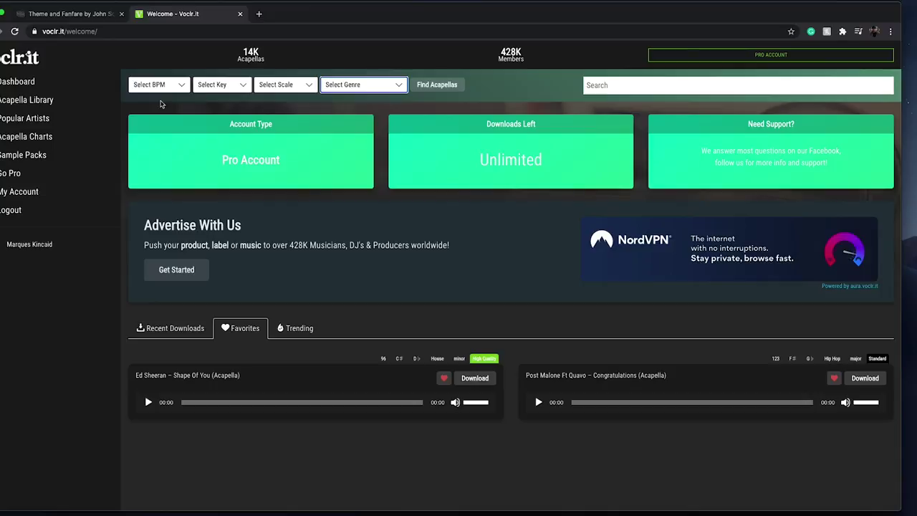
# Step: Search the acapella library for 'redman'
pyautogui.click(638, 87)
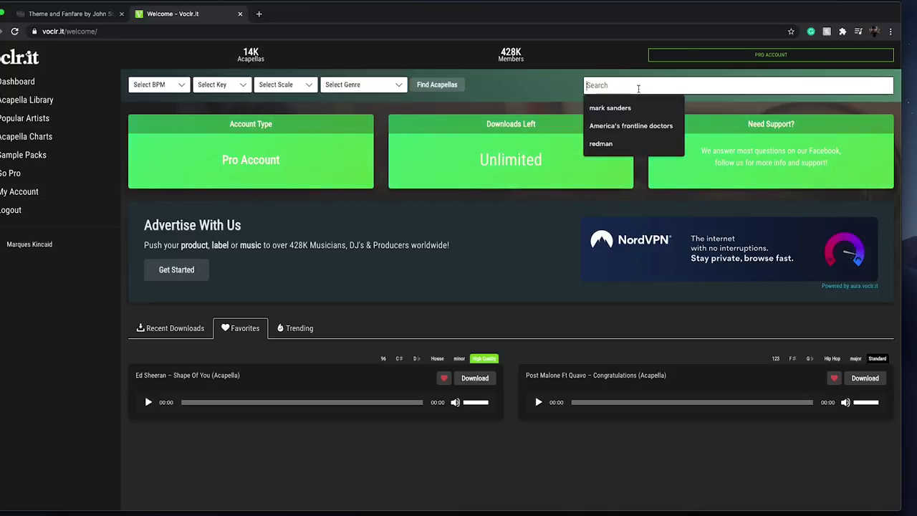
pyautogui.write('redman')
pyautogui.press('Return')
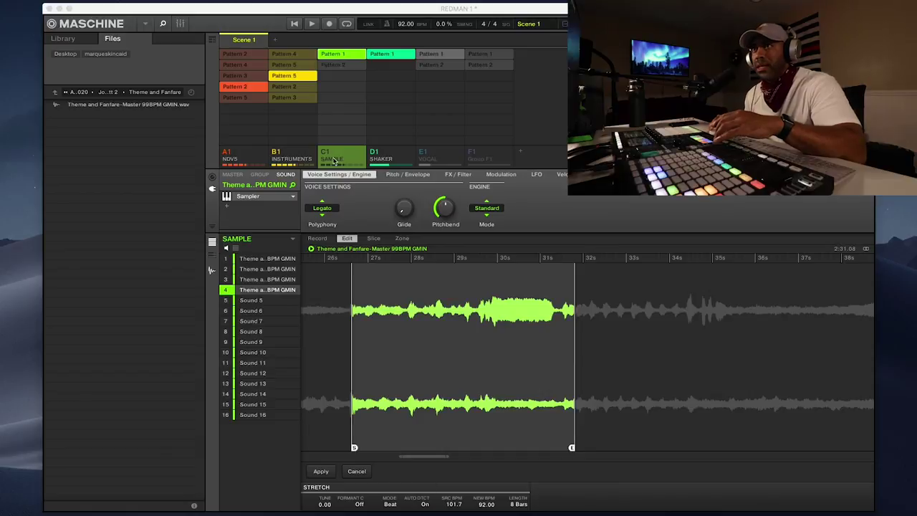
# Step: Bring the Maschine REDMAN project to the front and select the SAMPLE group
pyautogui.click(336, 158)
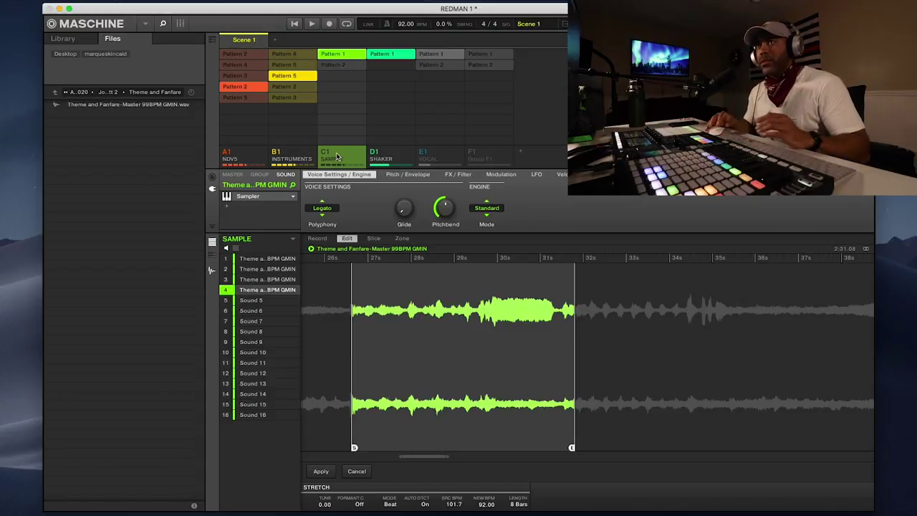
pyautogui.click(326, 155)
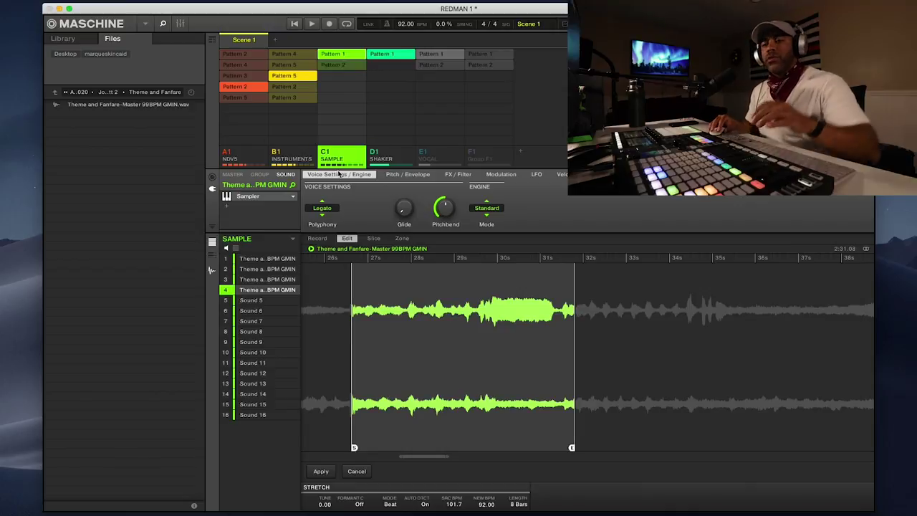